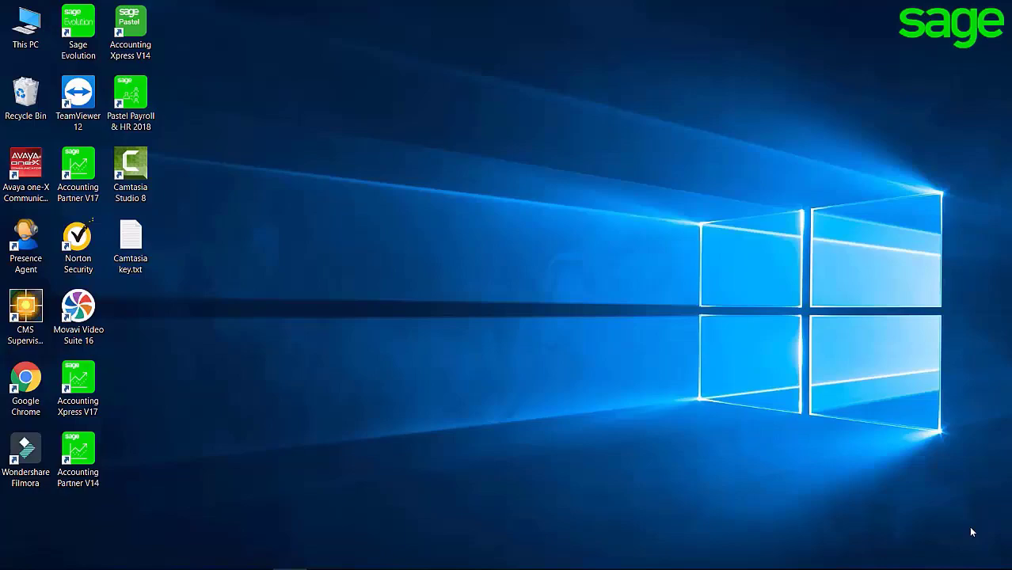
- Open the Pastel17 folder on Local Disk (C:) in File Explorer
click(156, 566)
click(63, 254)
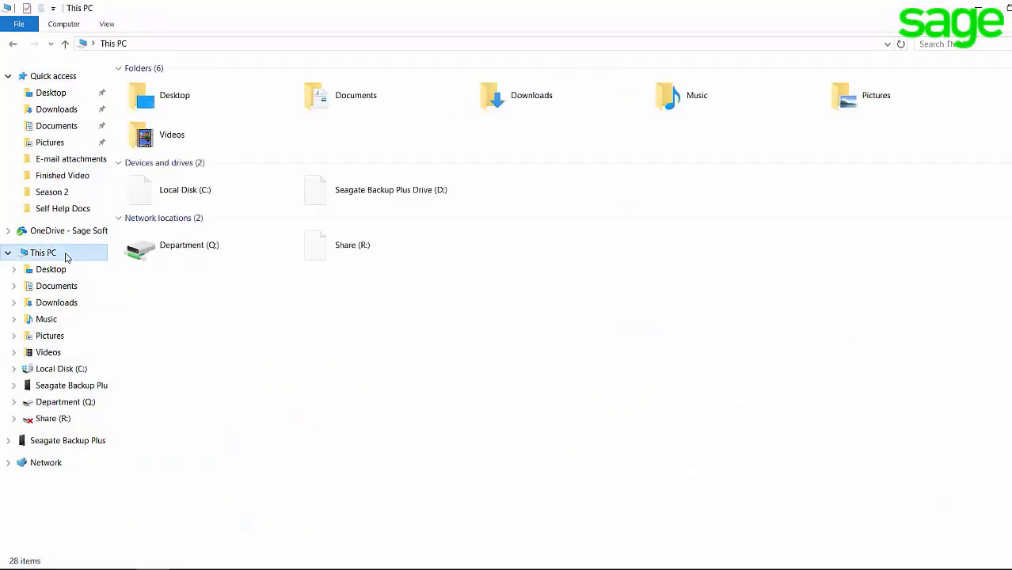
double_click(190, 181)
double_click(194, 144)
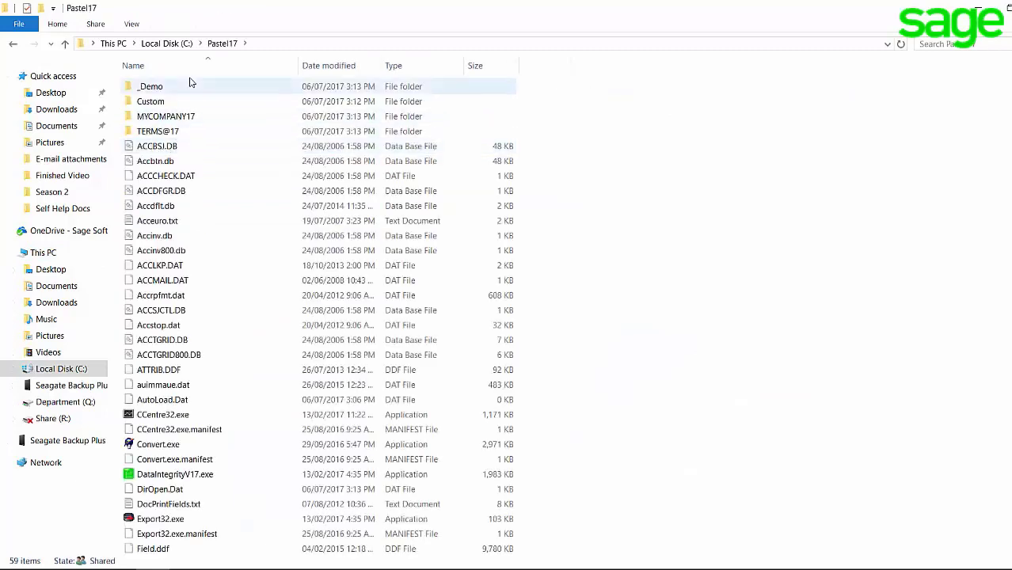
- Rename the MYCOMPANY17 company folder as Myco
click(143, 117)
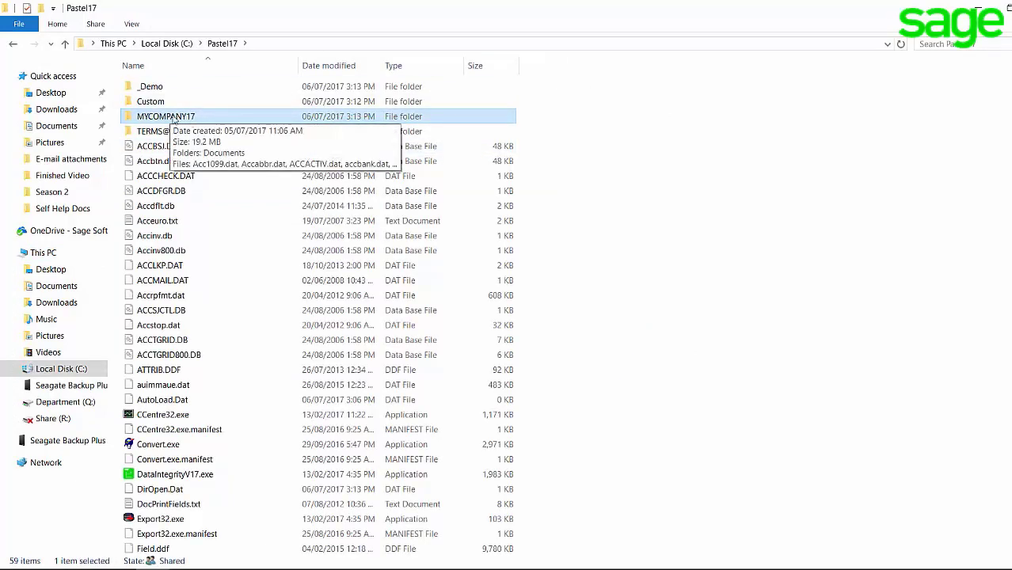
right_click(168, 118)
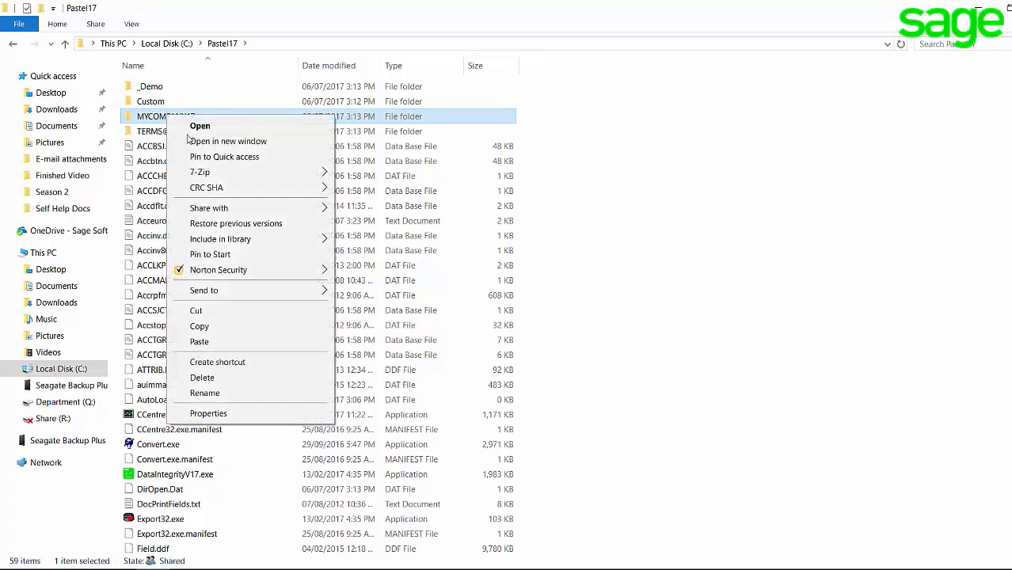
click(222, 391)
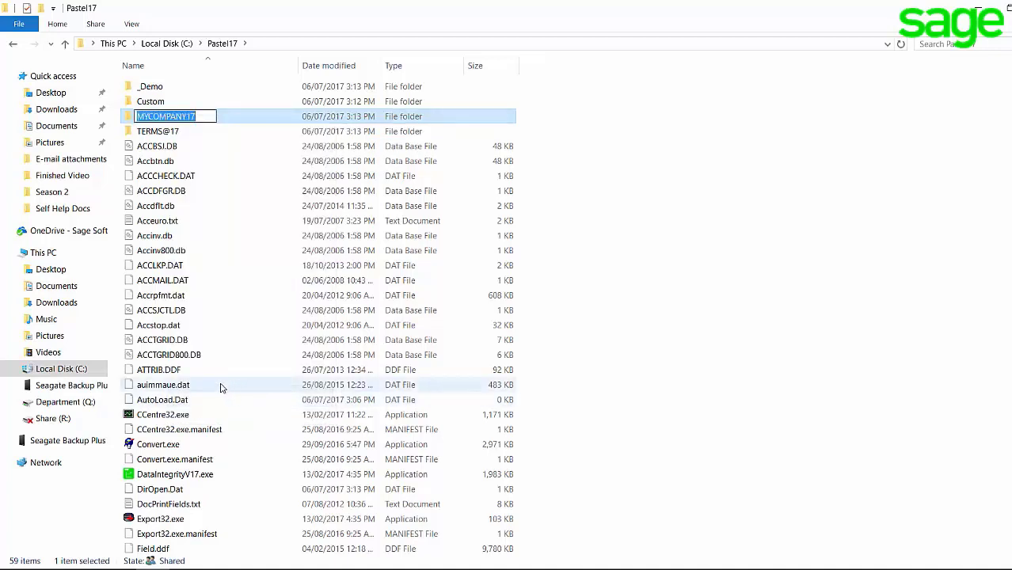
text(Myco)
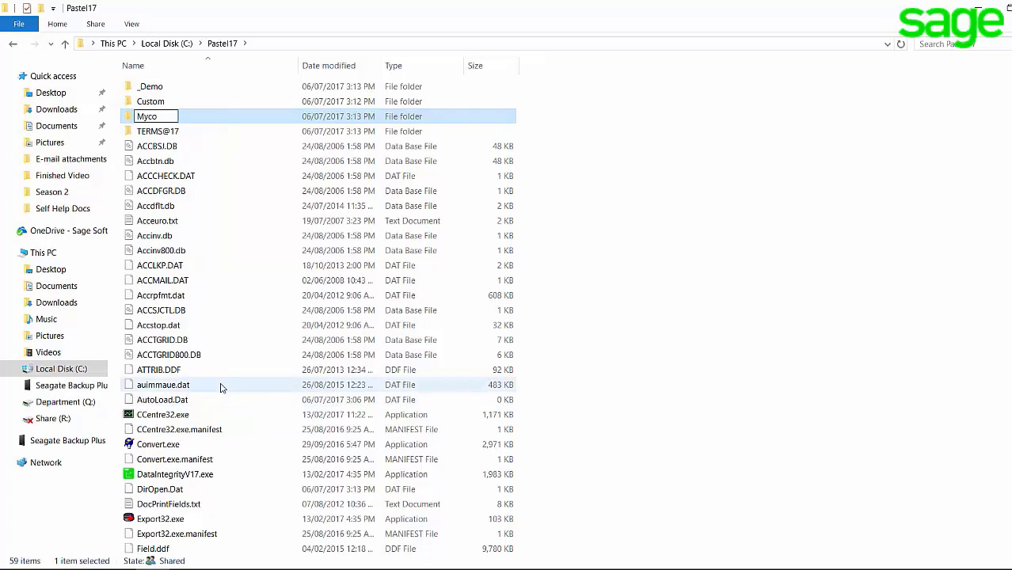
click(712, 197)
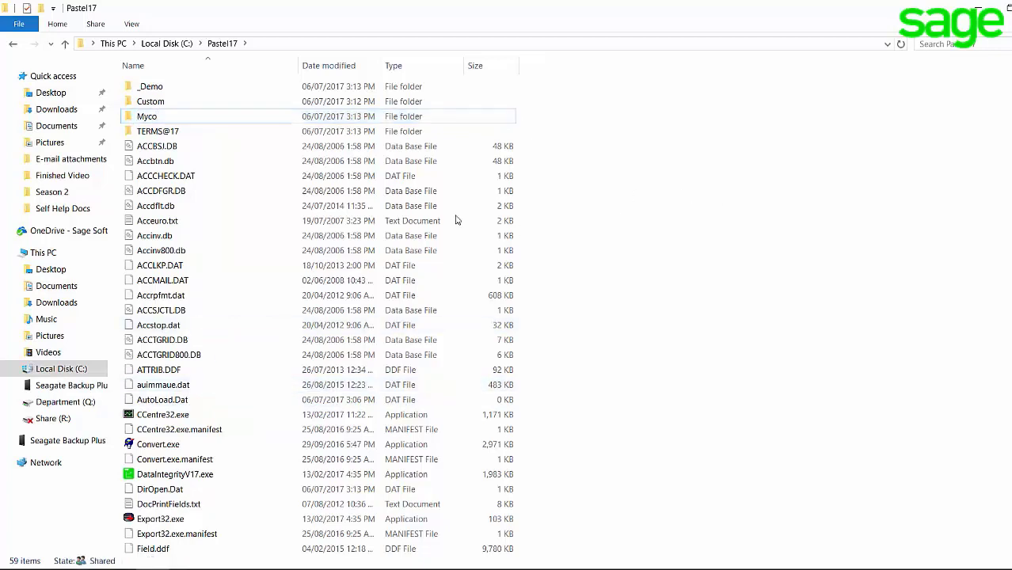
- Rename the TERMS@17 company folder as Term17
click(160, 135)
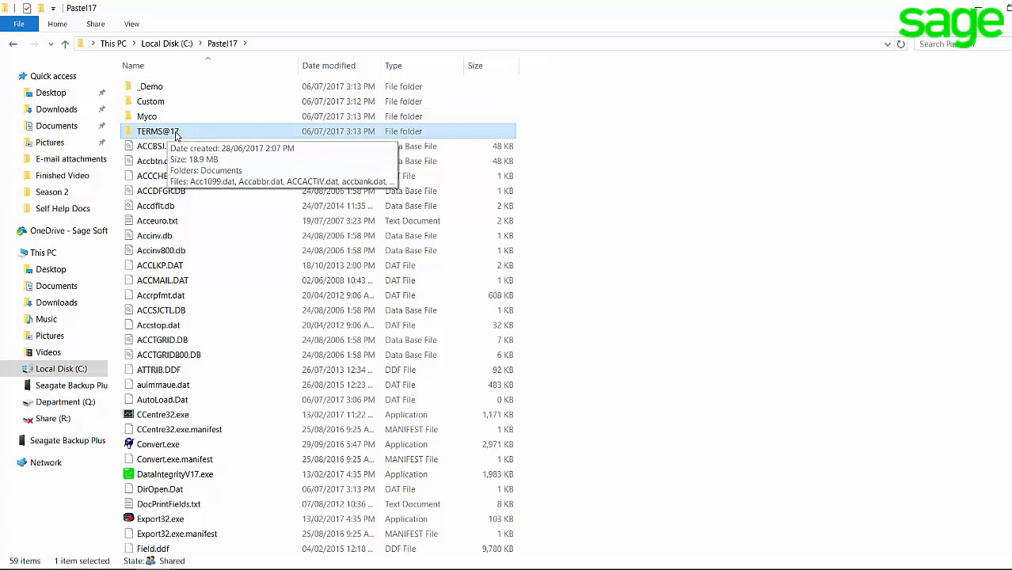
right_click(176, 136)
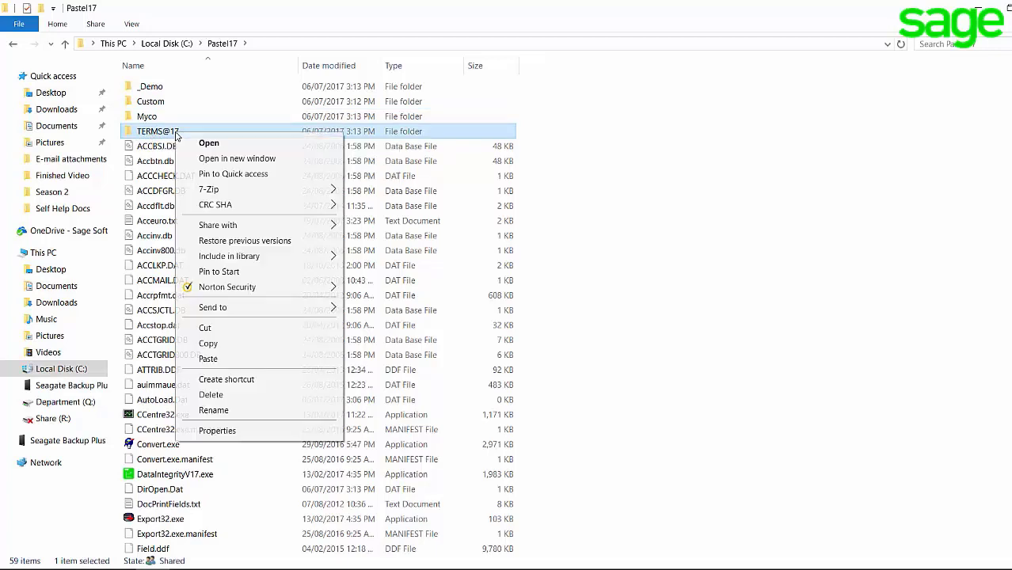
click(224, 411)
text(Term17)
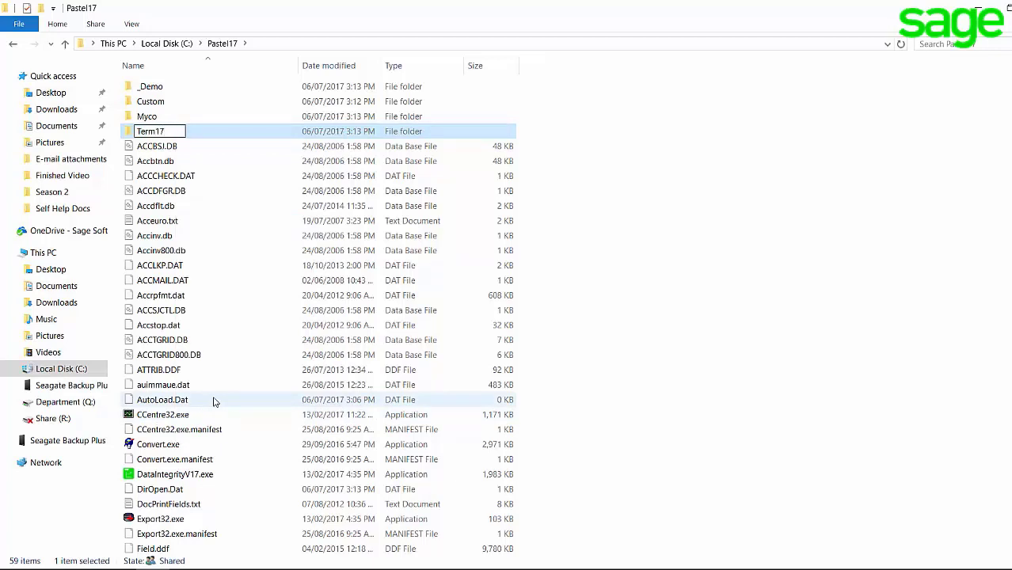
click(711, 253)
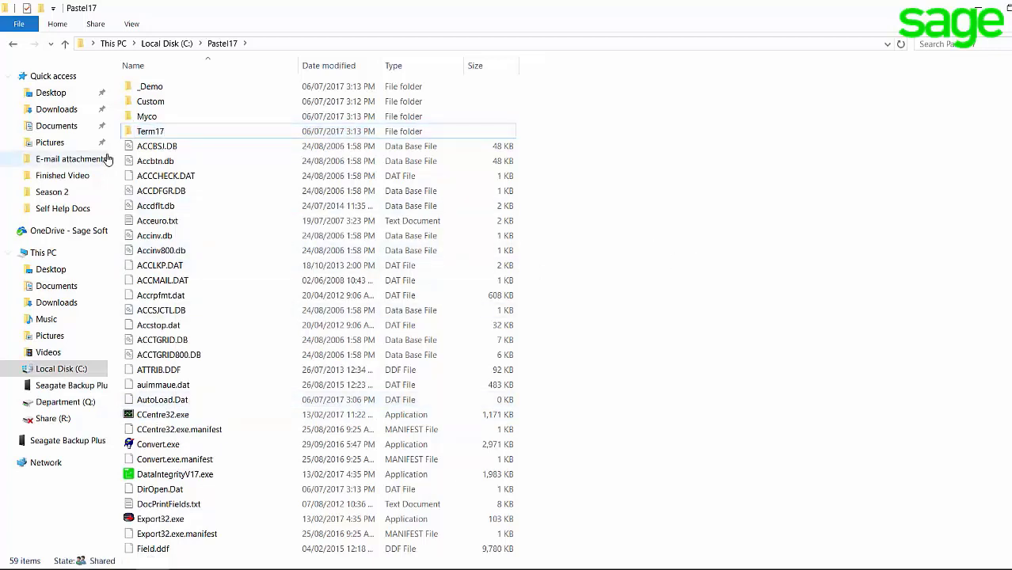
click(150, 118)
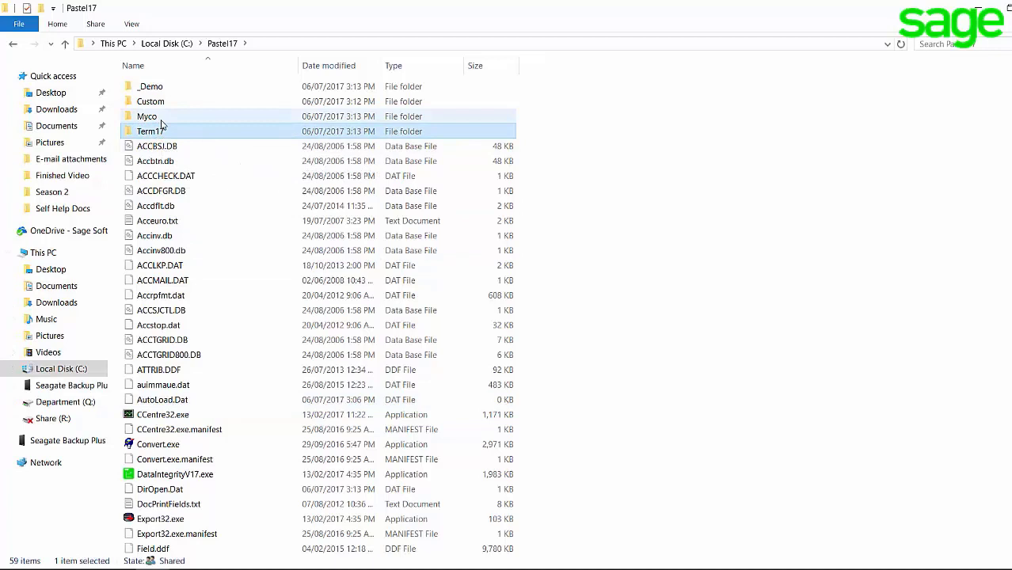
click(165, 132)
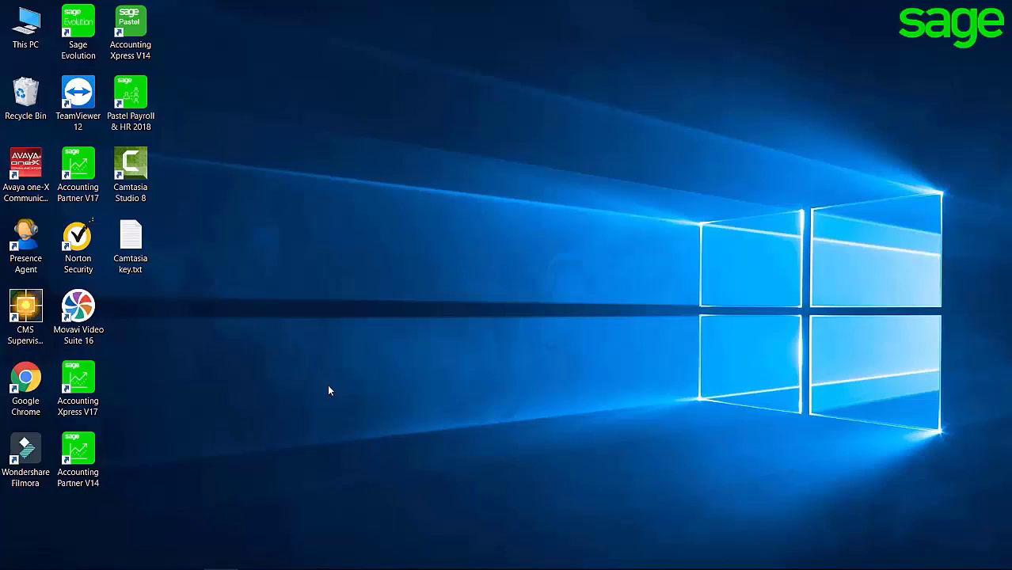
- Launch the Registry Editor with regedit and search the registry for DefaultServer
key(super+r)
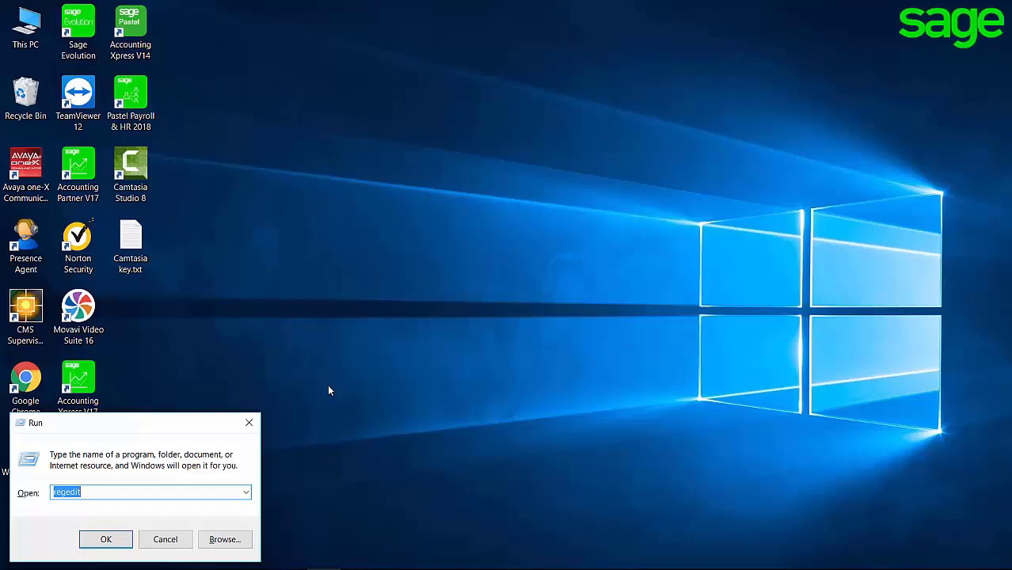
text(regedit)
click(119, 542)
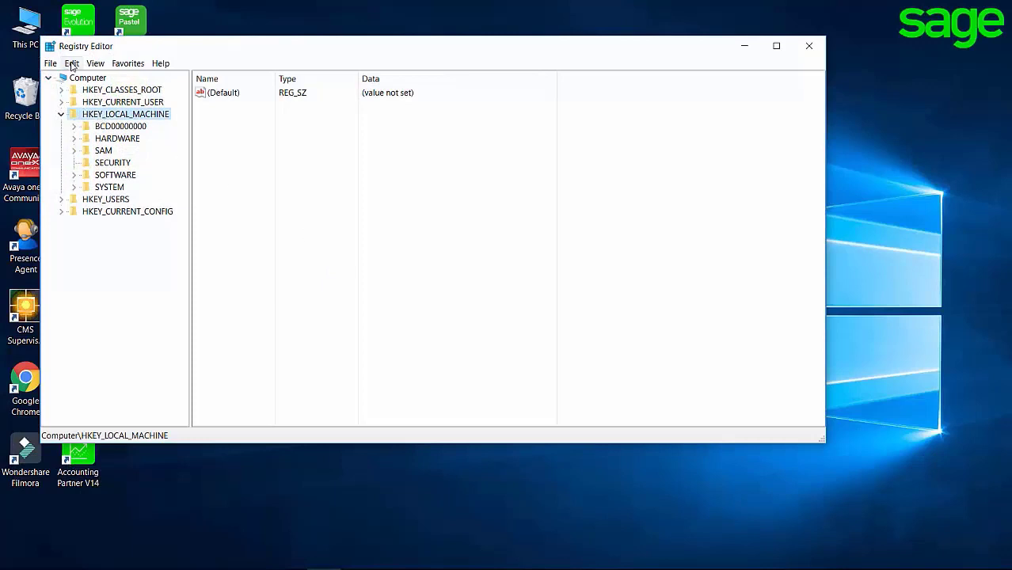
click(71, 64)
click(93, 161)
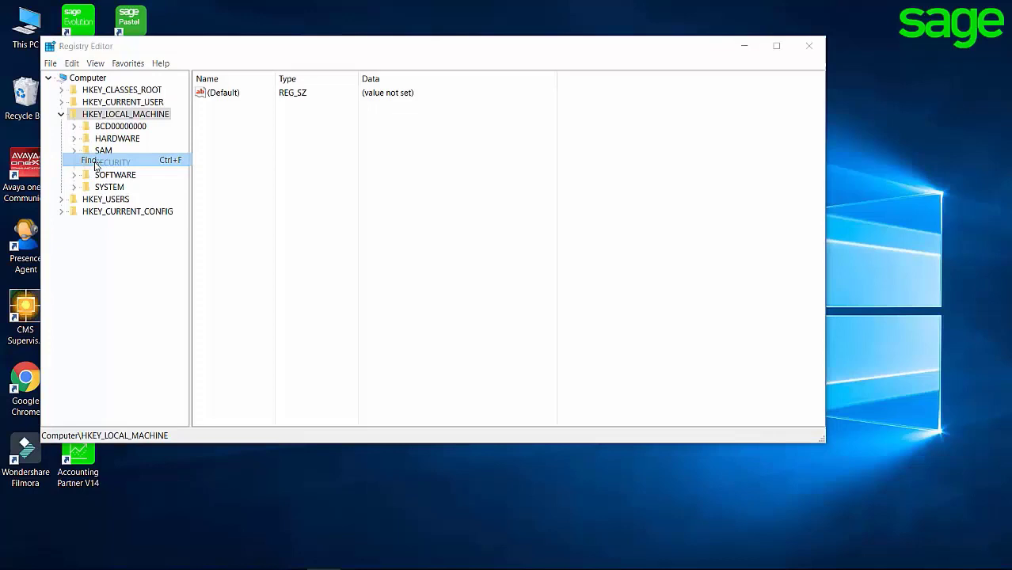
text(Default)
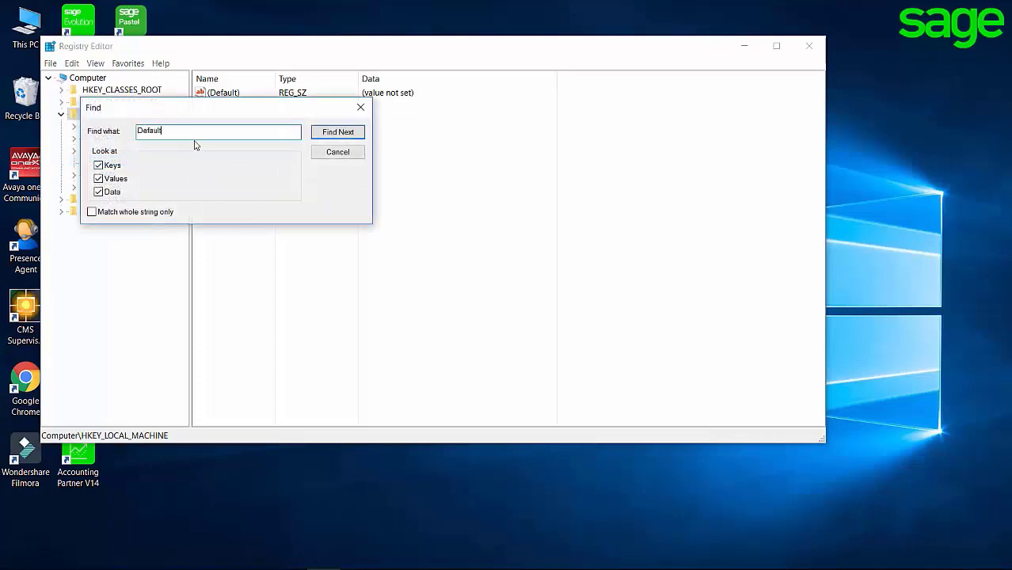
text(Server)
click(336, 133)
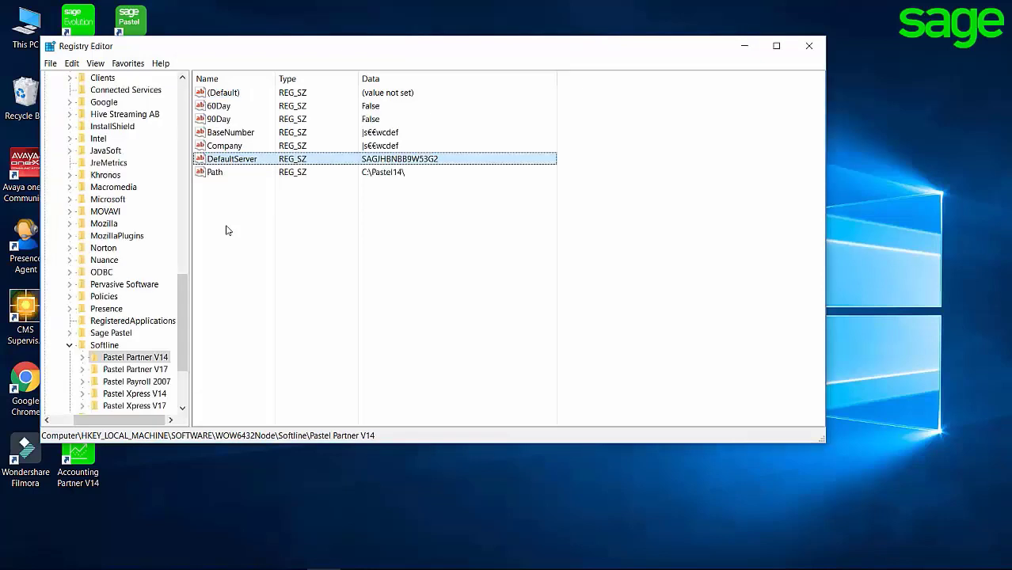
- Delete the Pastel Partner V17 key under Softline, including its subkeys, and close the Registry Editor
click(132, 370)
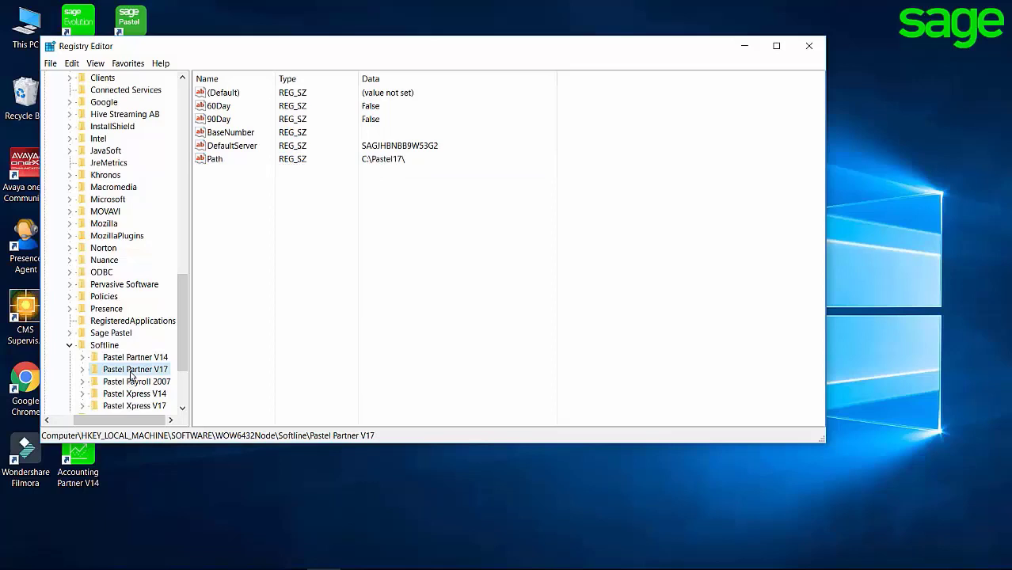
key(Delete)
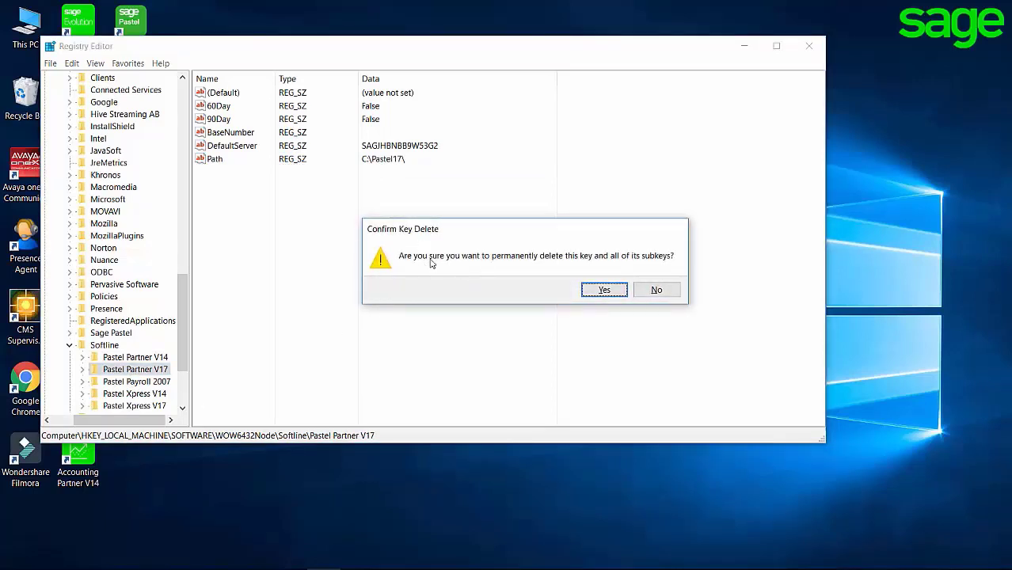
click(604, 289)
click(819, 47)
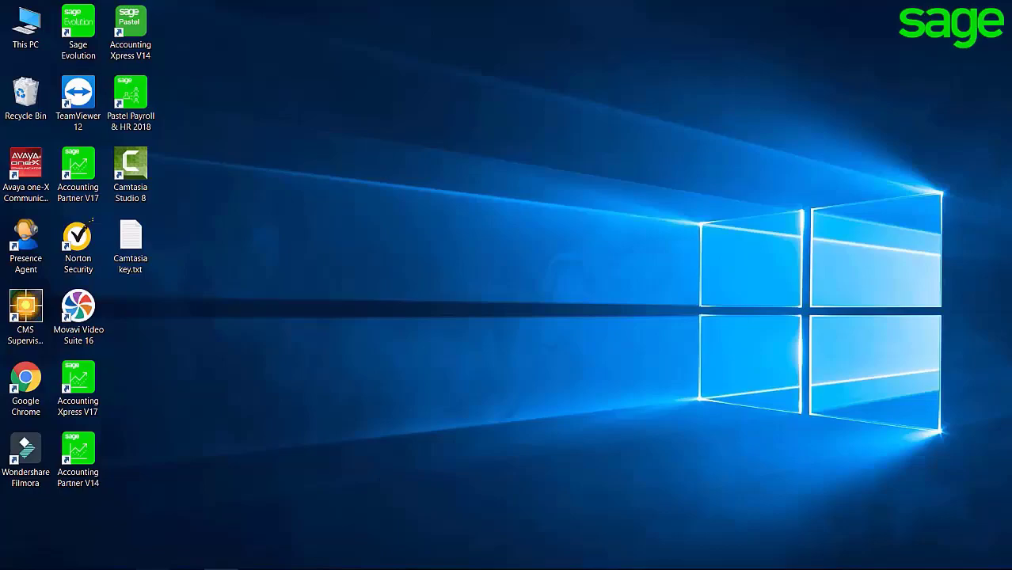
- Delete the Registration folder inside C:\Pastel17\Custom
key(super+e)
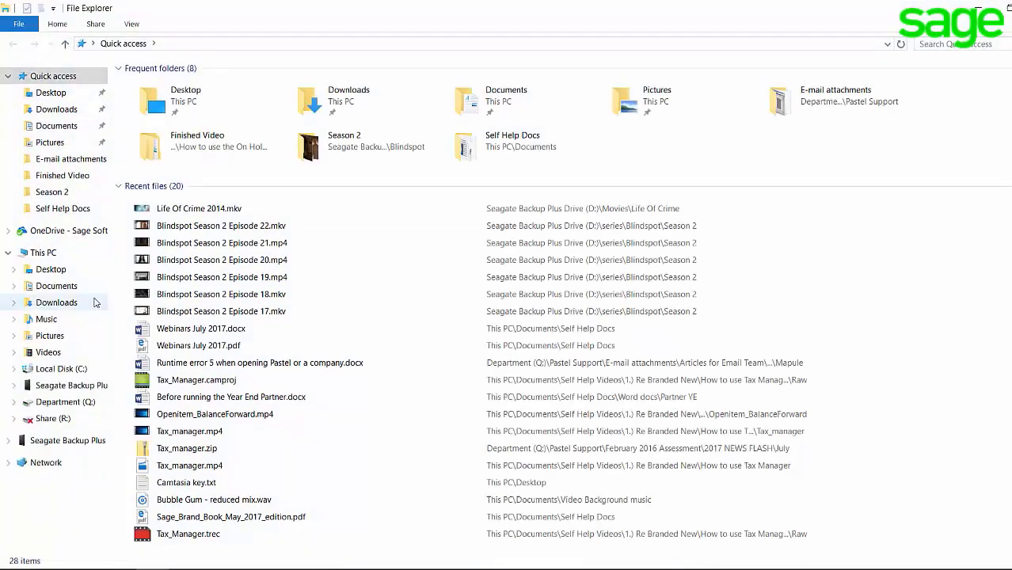
click(70, 258)
double_click(212, 191)
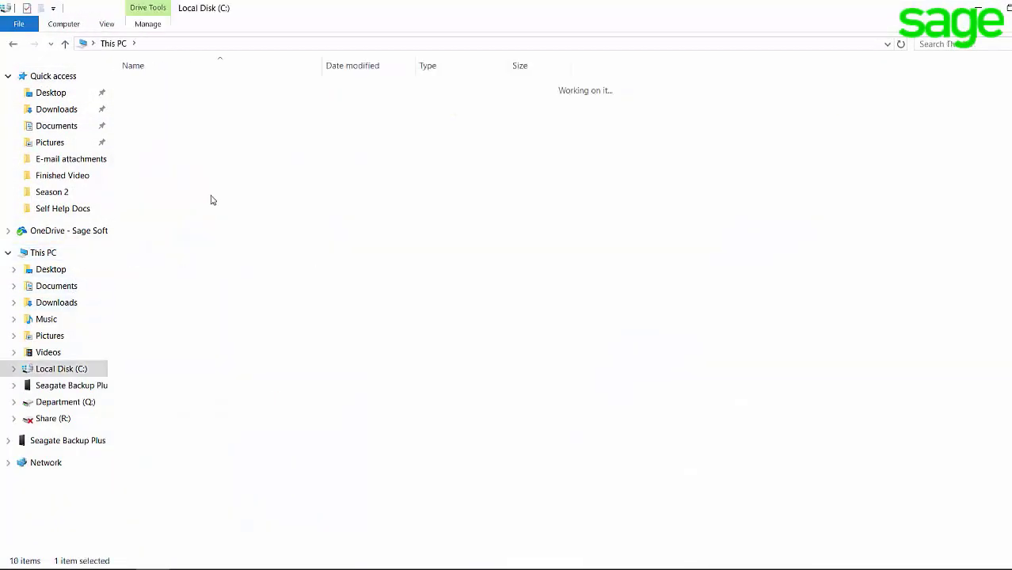
double_click(190, 146)
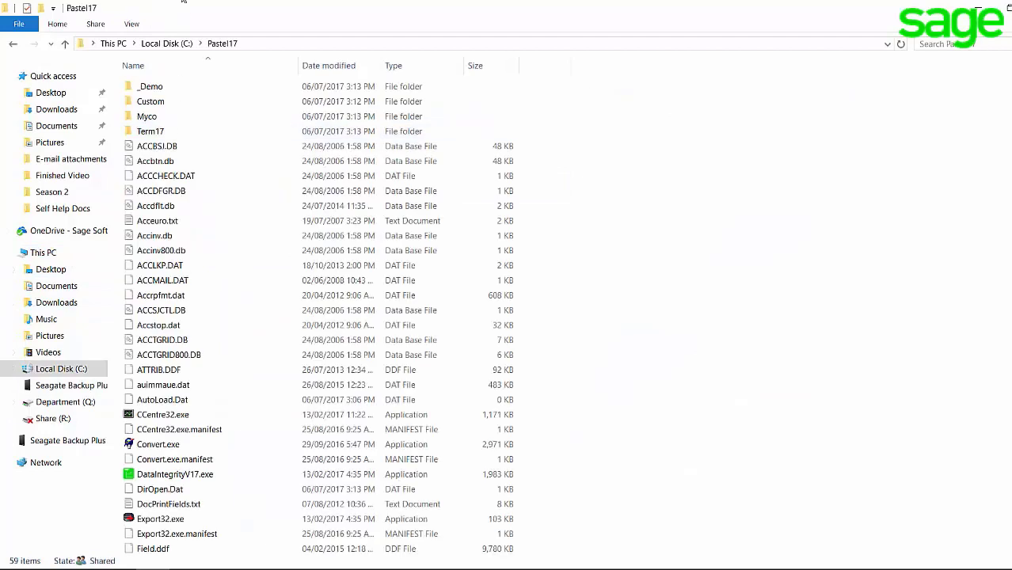
double_click(178, 100)
click(178, 210)
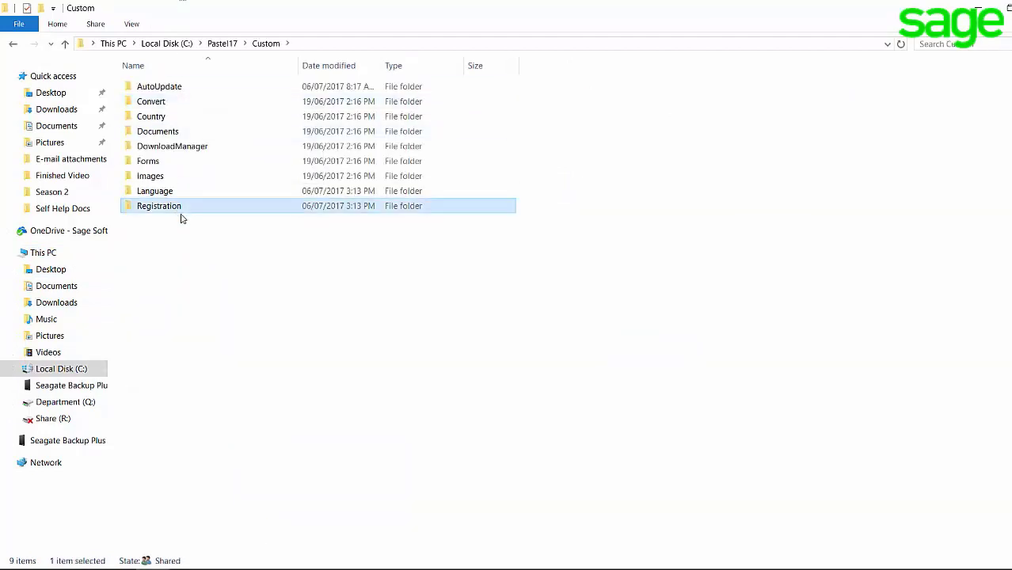
key(Delete)
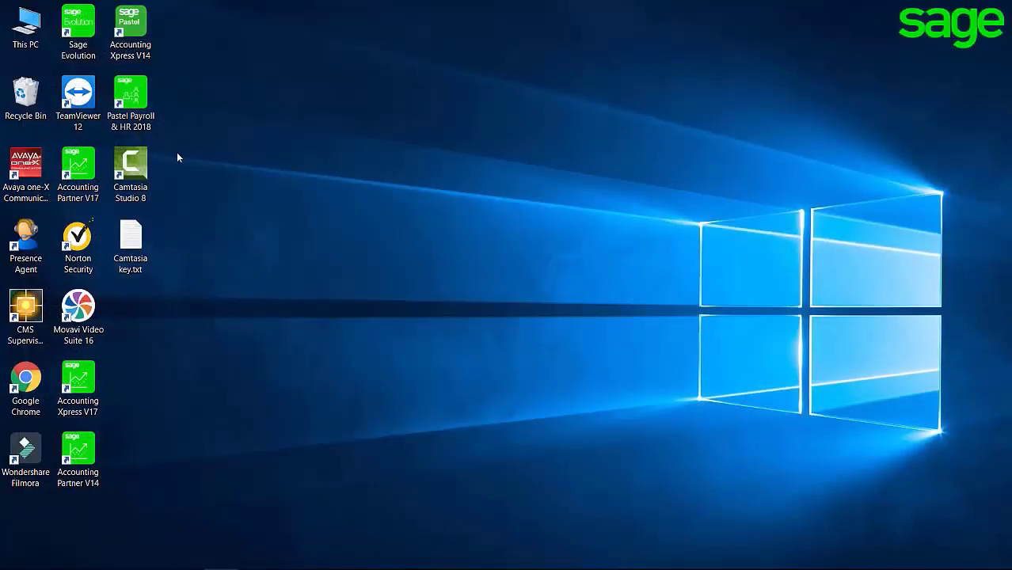
- Start Accounting Partner V17 and complete the Registration Assistant as a Demonstration version
double_click(78, 168)
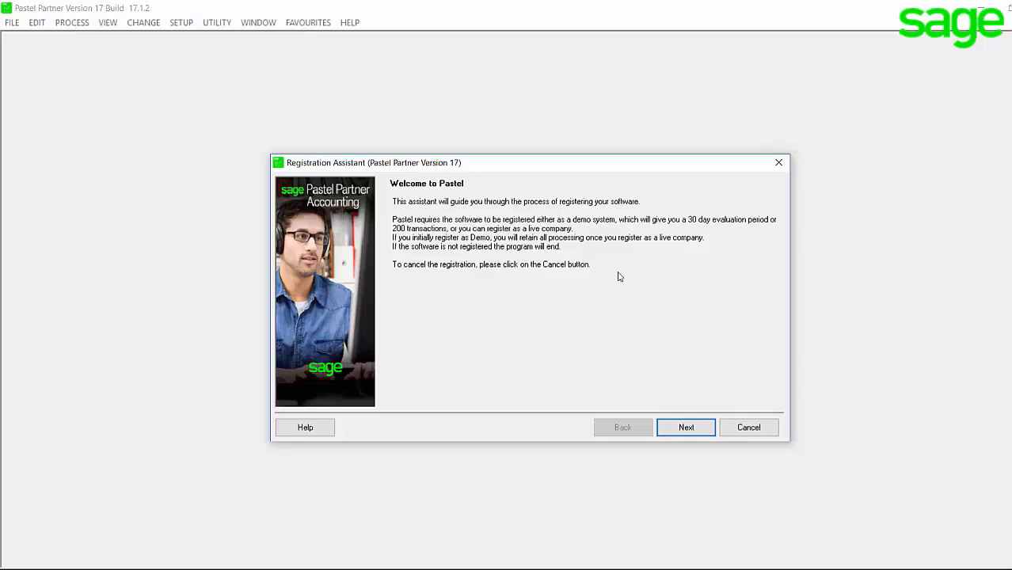
click(686, 431)
click(687, 423)
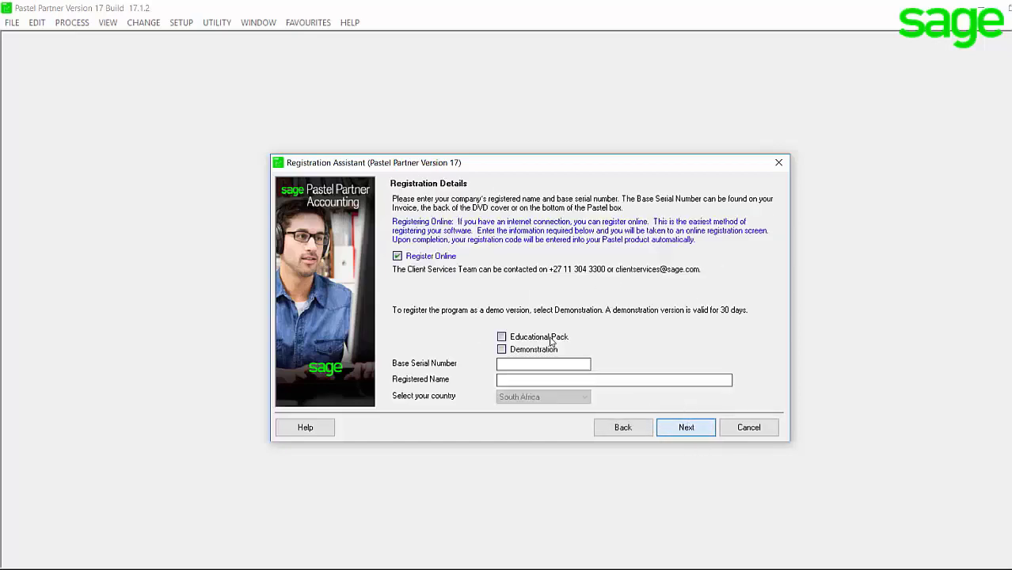
click(519, 350)
click(686, 428)
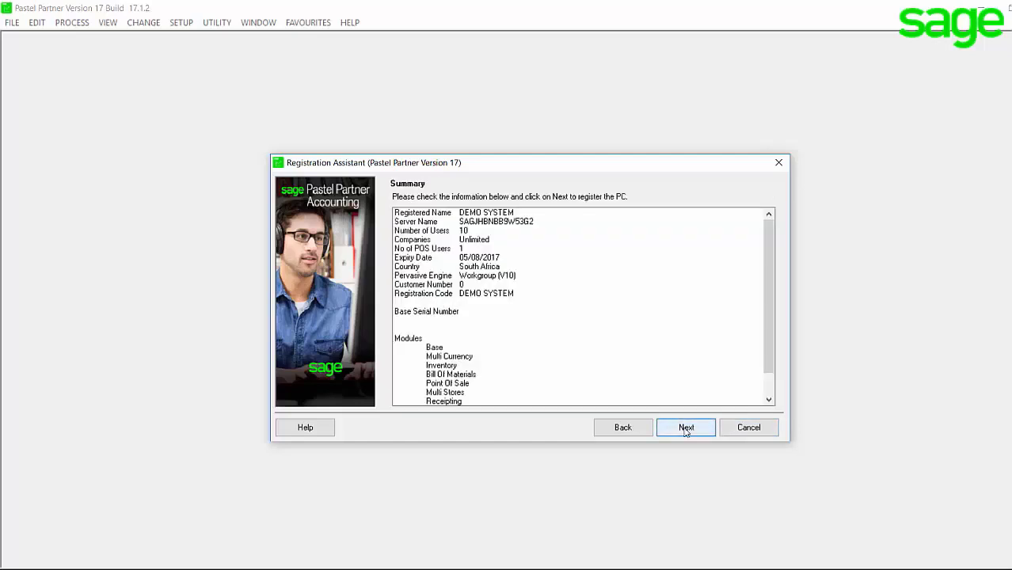
click(686, 428)
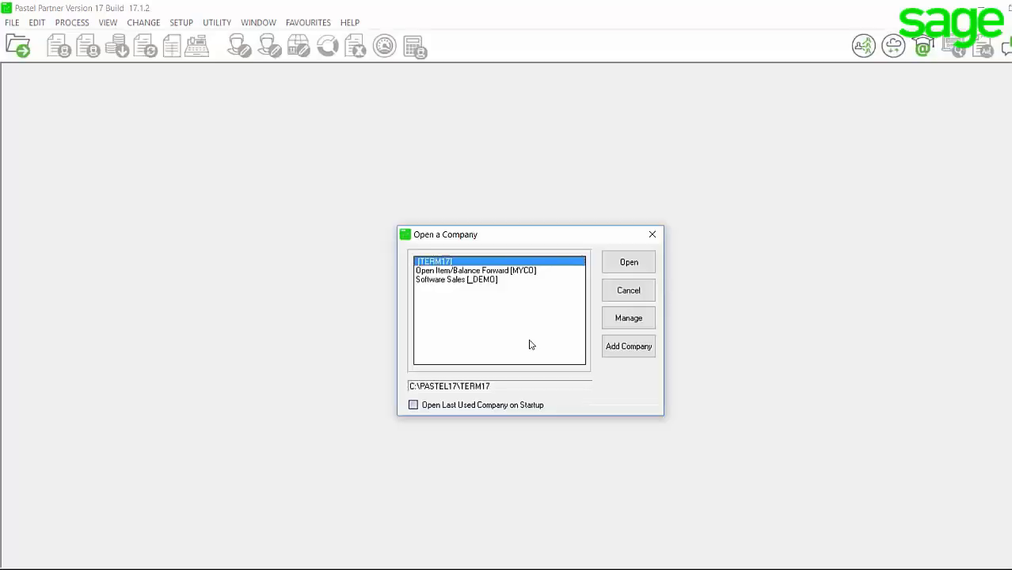
- Select the Open Item/Balance Forward [MYCO] company in the list of companies to open
click(491, 272)
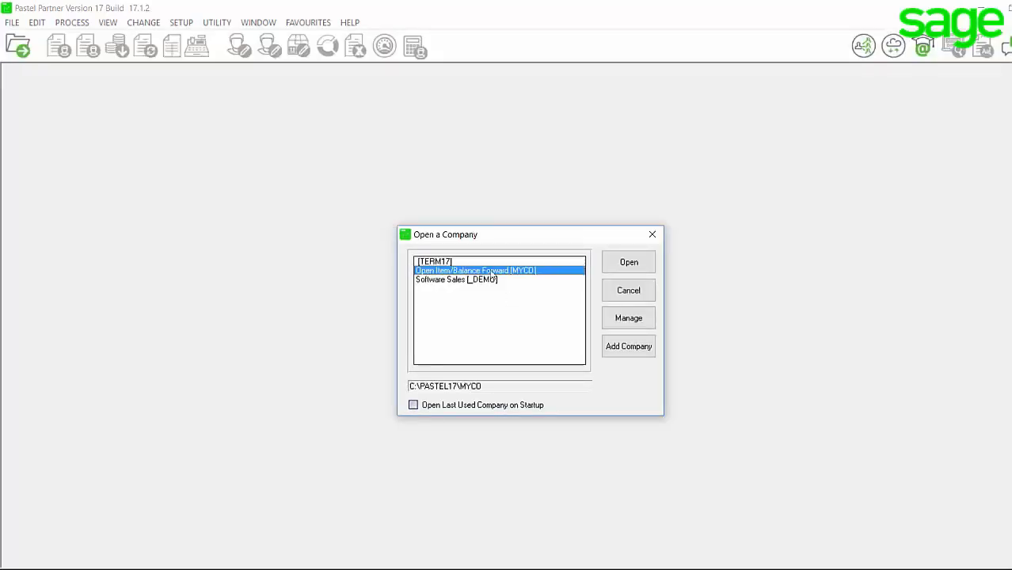